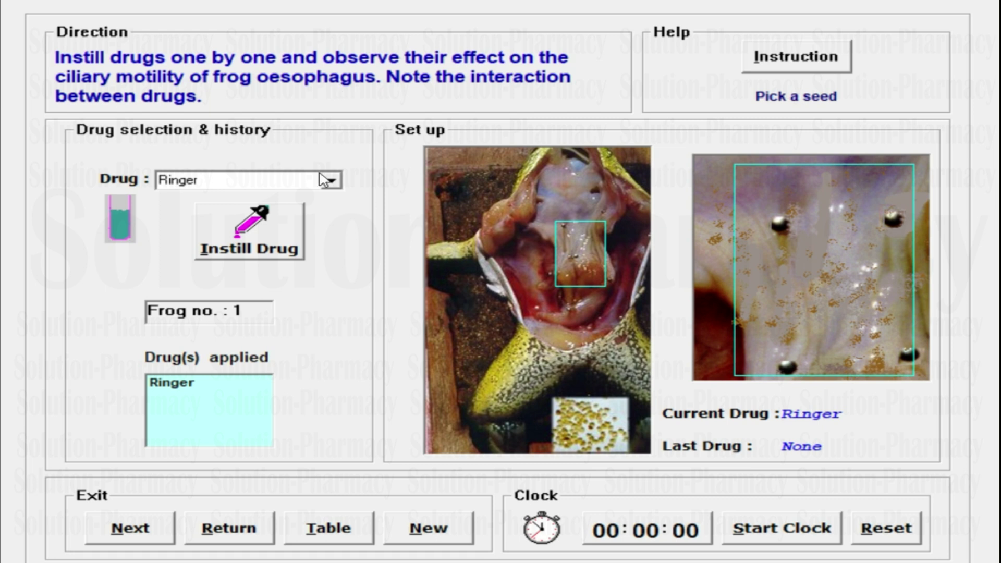
pyautogui.click(336, 181)
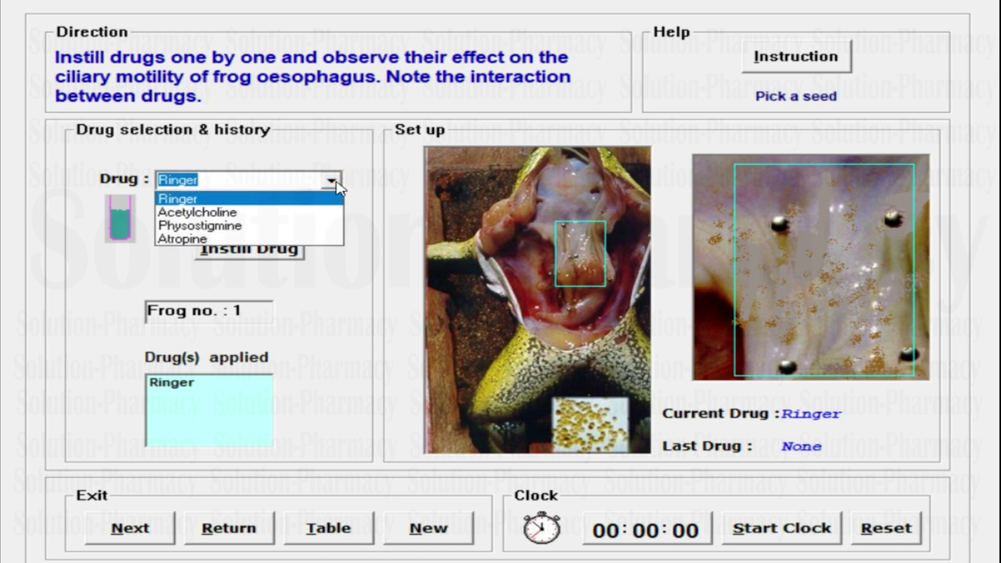
pyautogui.click(363, 163)
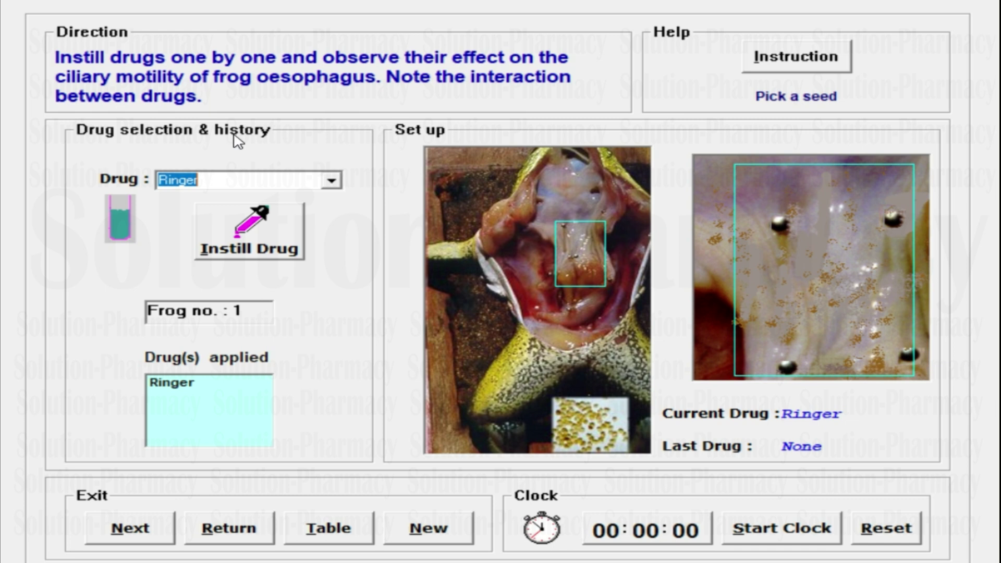
pyautogui.click(332, 182)
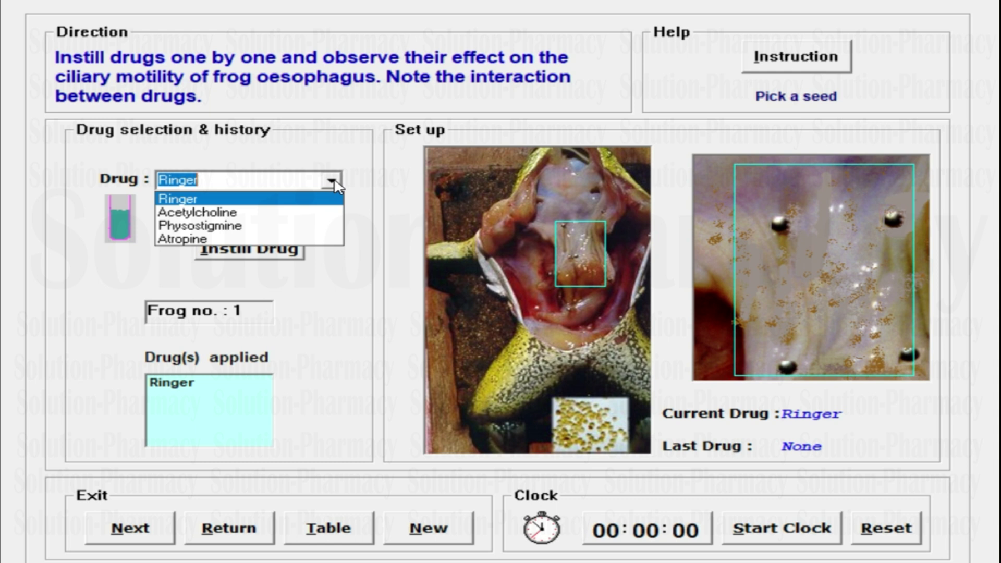
pyautogui.click(366, 187)
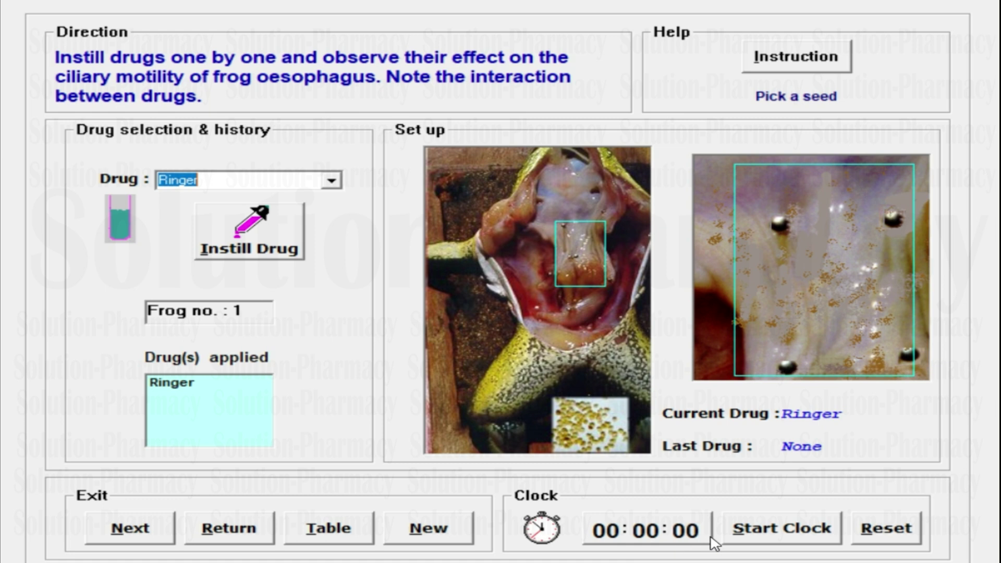
pyautogui.click(776, 533)
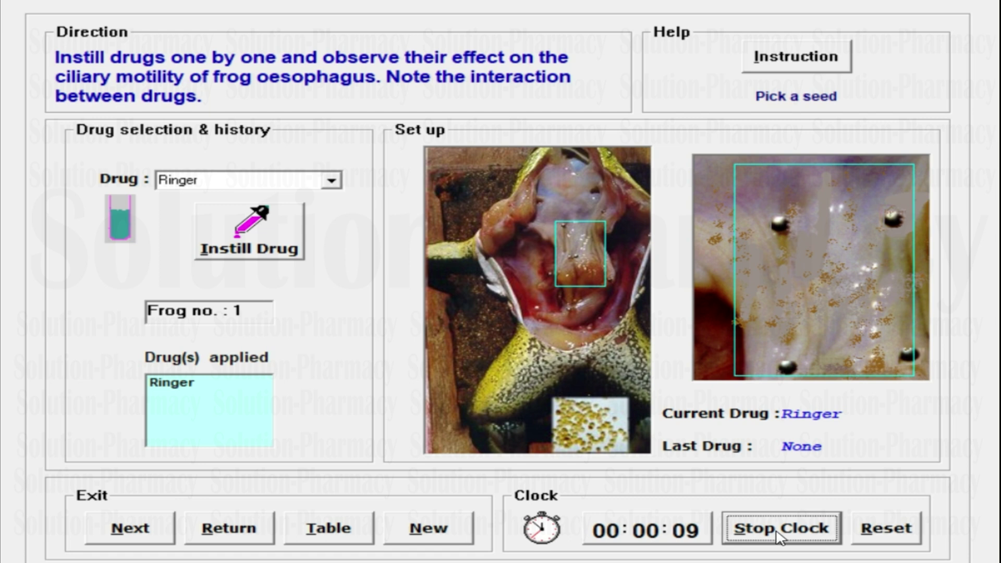
pyautogui.click(781, 536)
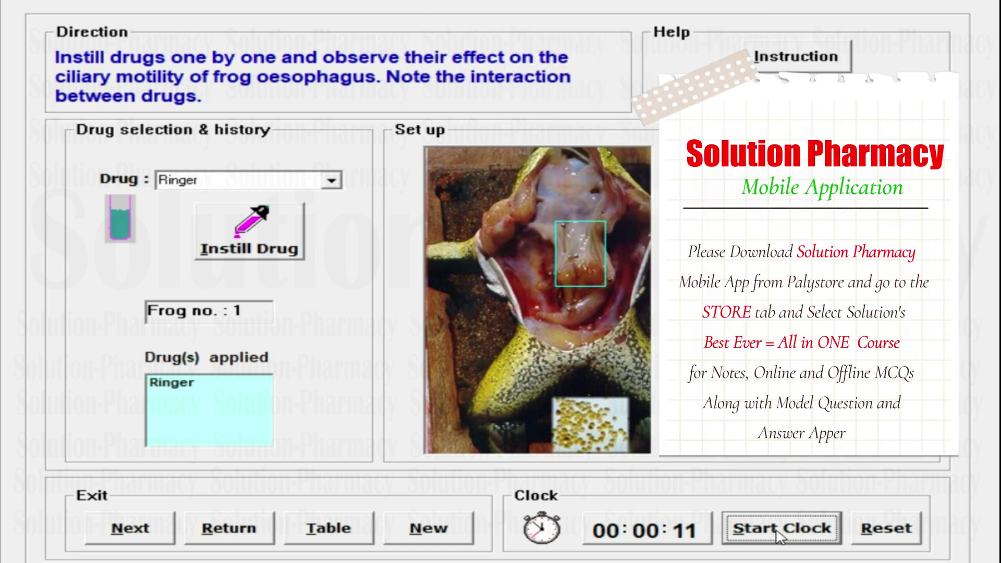
pyautogui.click(890, 531)
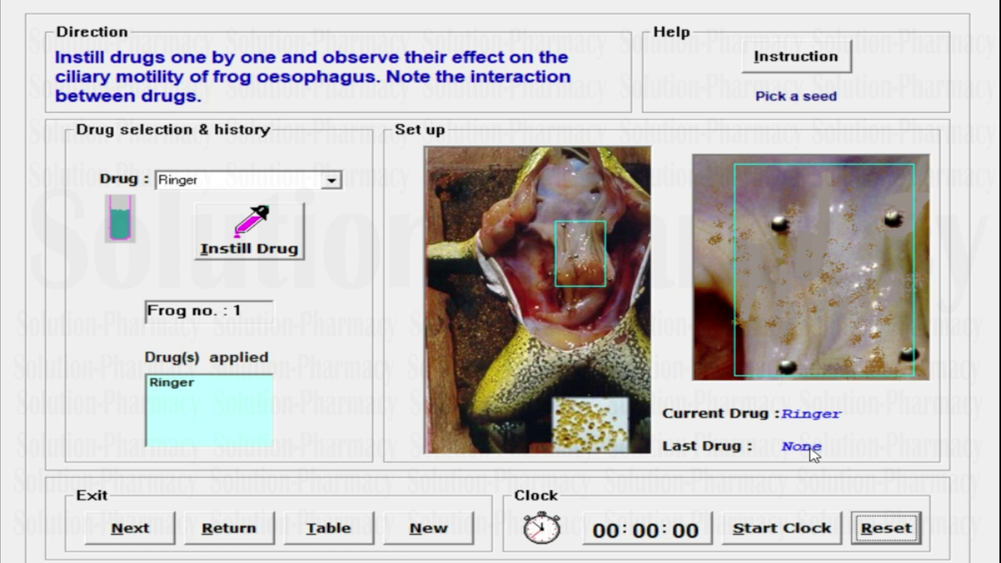
# Step: Choose Ringer from the Drug list and instil it on the oesophagus a second time
pyautogui.click(330, 180)
pyautogui.click(311, 200)
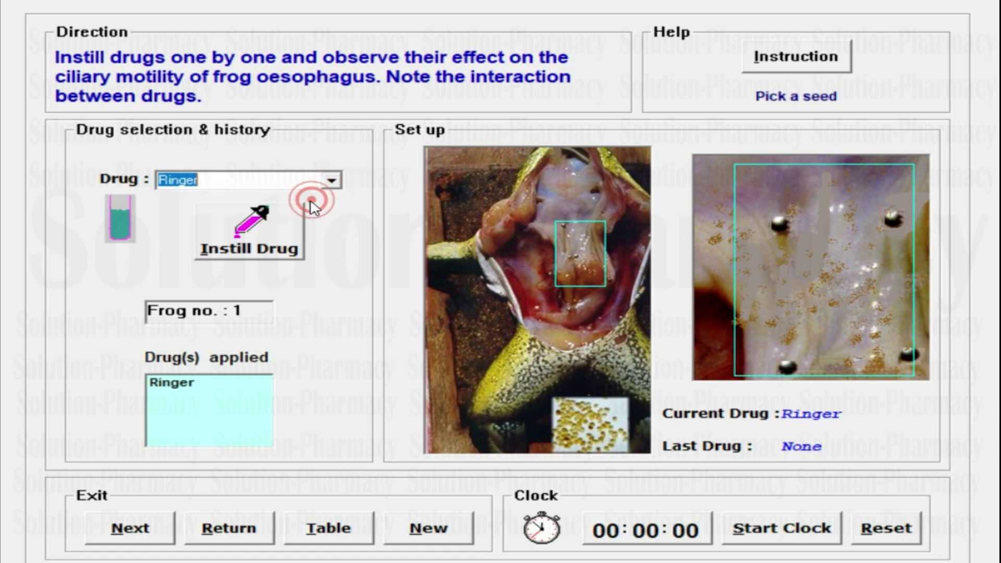
pyautogui.click(241, 235)
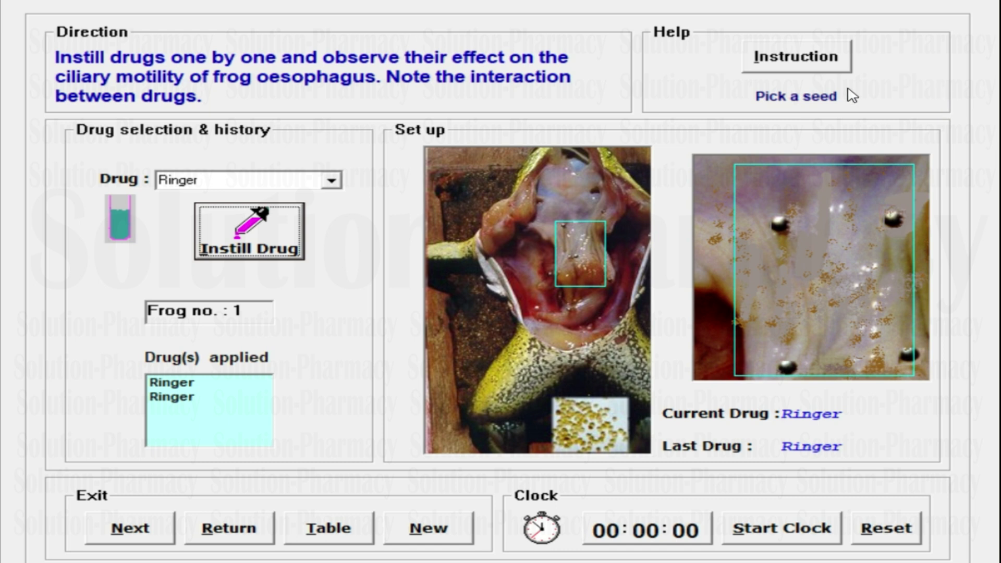
# Step: Set a seed from the dish on the oesophagus and start the clock for the second Ringer run
pyautogui.click(581, 415)
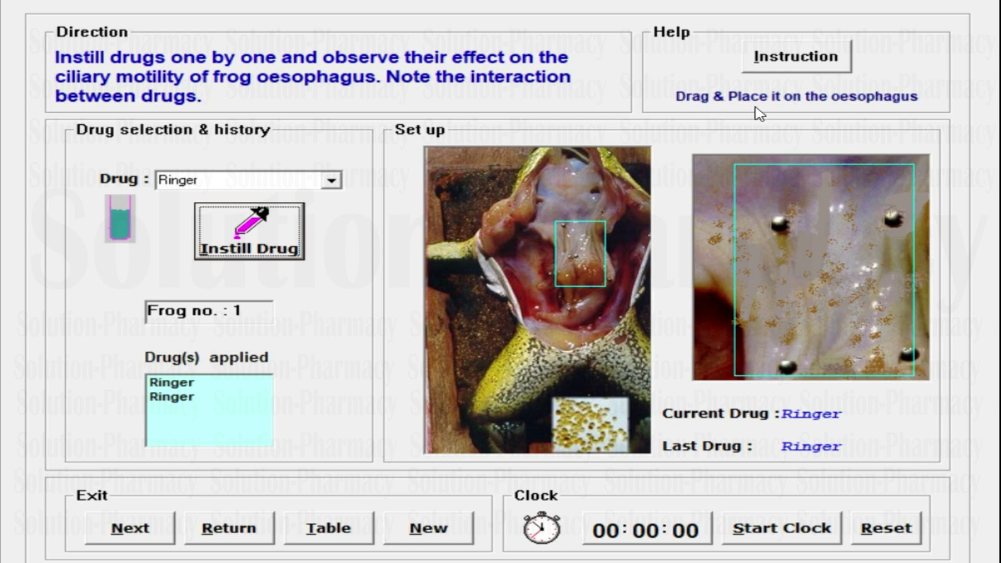
pyautogui.click(582, 431)
pyautogui.click(580, 226)
pyautogui.click(813, 530)
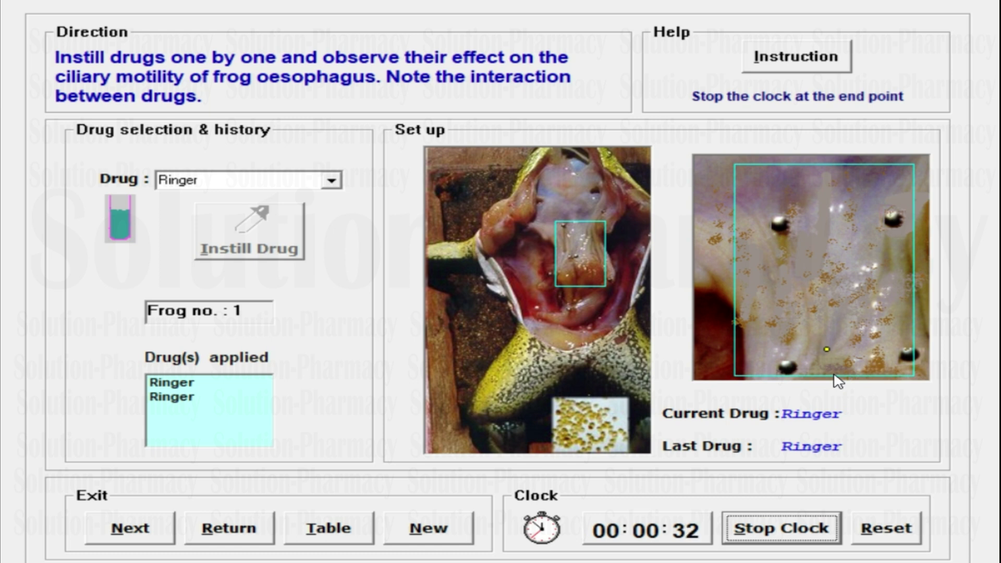
# Step: Stop the clock at 00:00:39, reset it to 00:00:00, and select Acetylcholine as the next drug
pyautogui.click(776, 532)
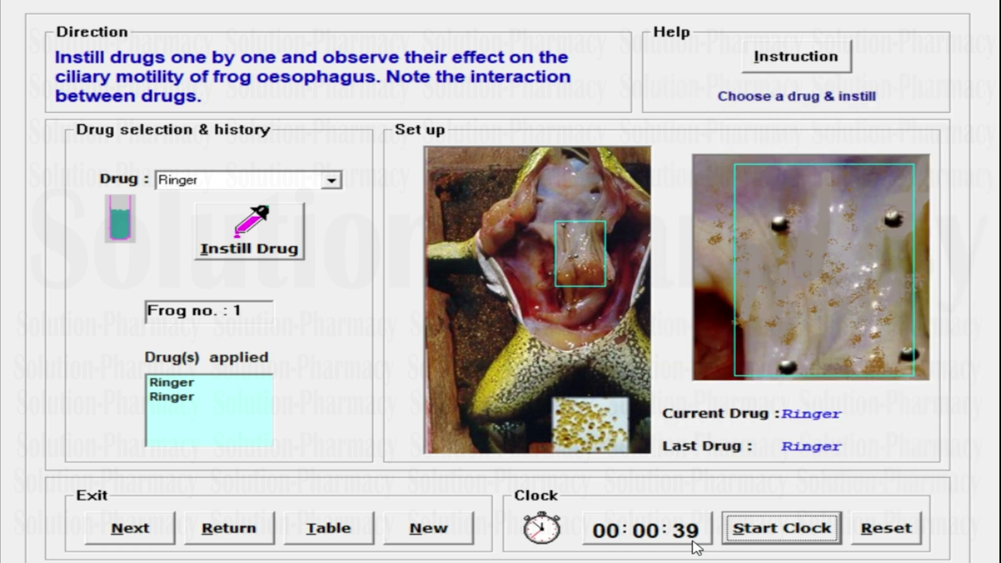
pyautogui.click(890, 528)
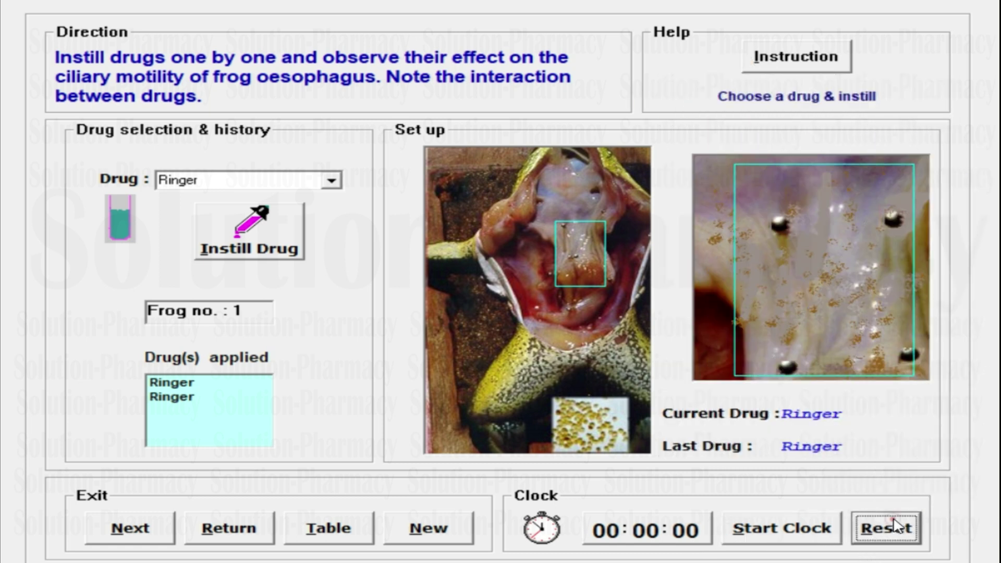
pyautogui.click(332, 180)
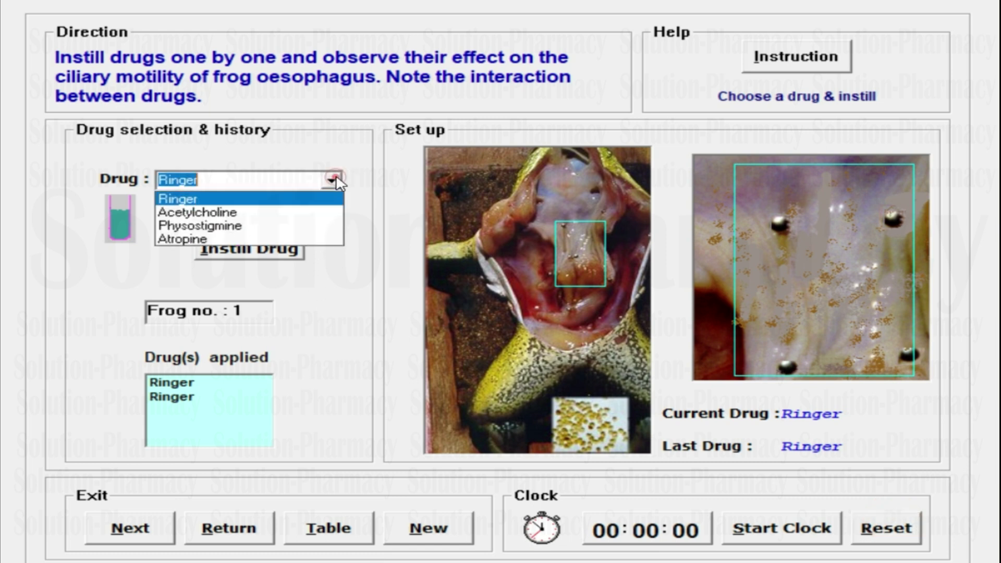
pyautogui.click(309, 212)
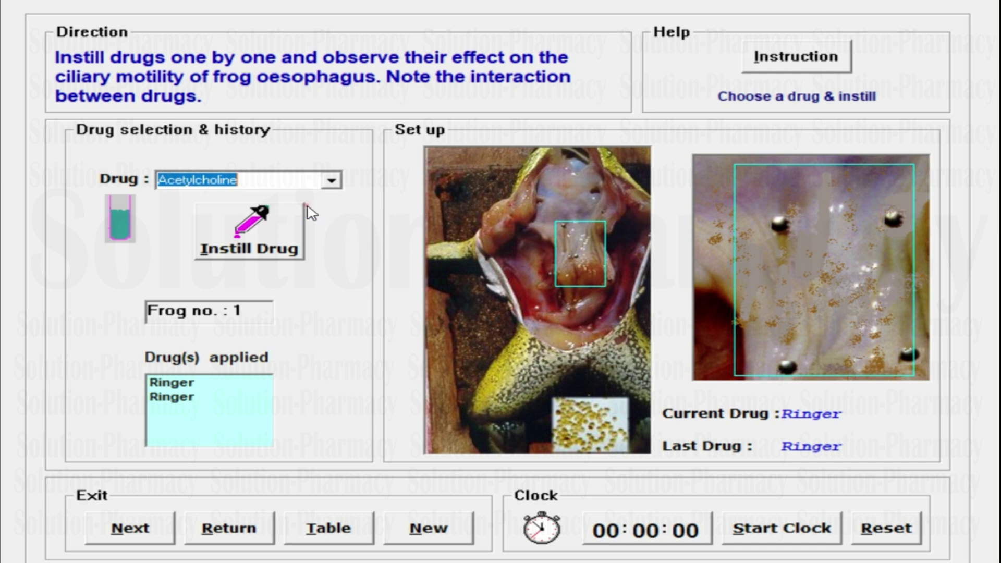
# Step: Instil Acetylcholine, place a seed on the oesophagus, and time its travel at 00:00:28
pyautogui.click(255, 238)
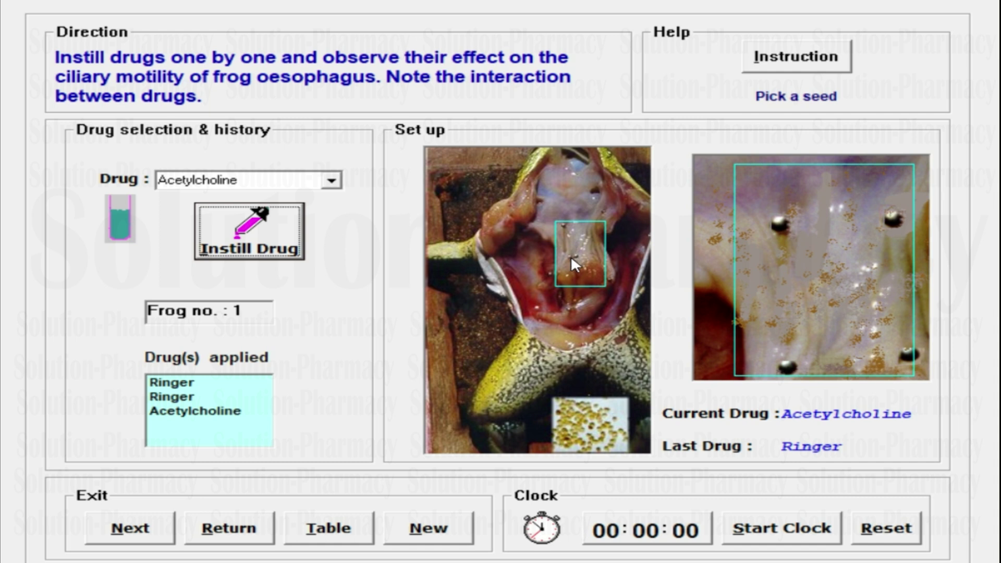
pyautogui.click(582, 427)
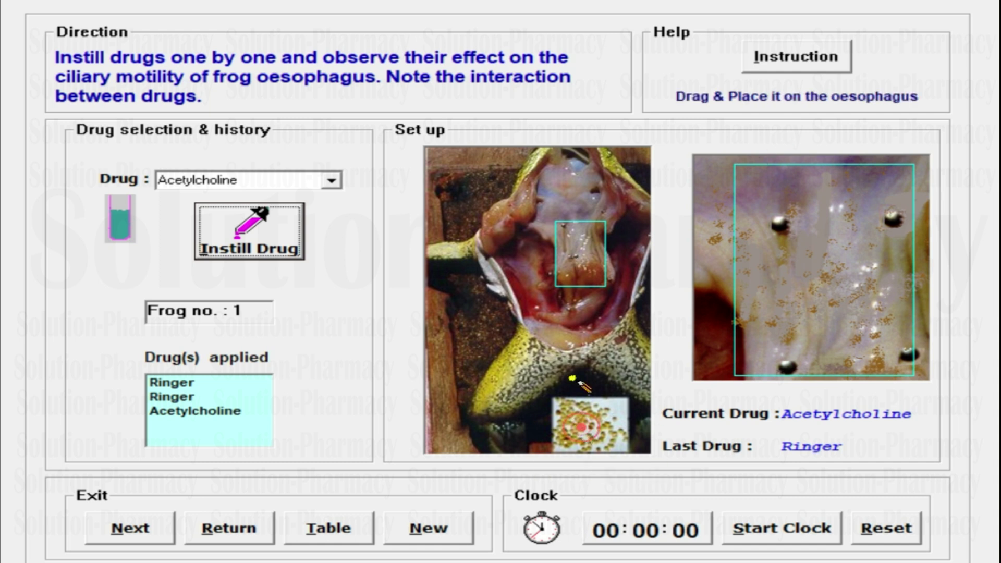
pyautogui.click(573, 224)
pyautogui.click(822, 528)
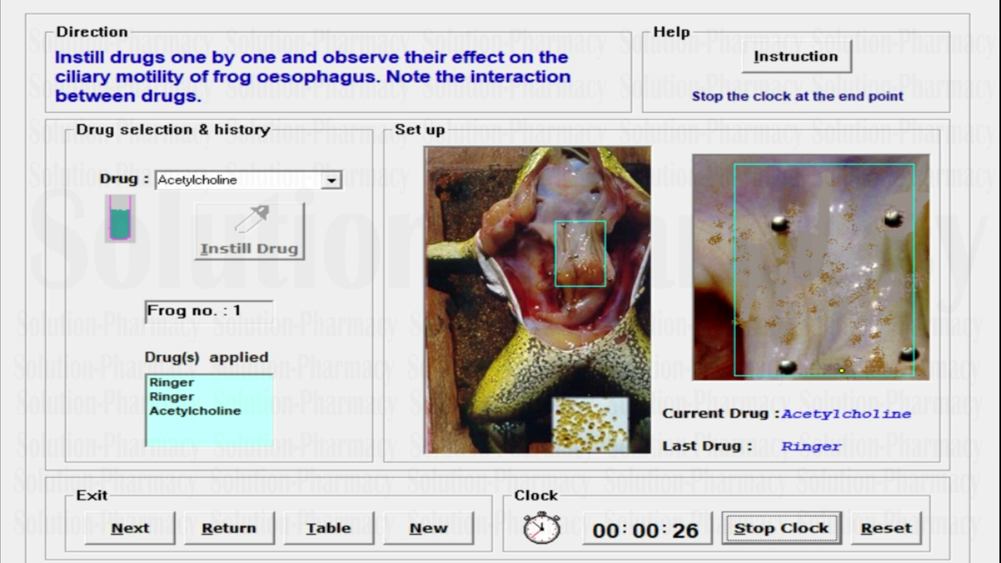
pyautogui.click(796, 522)
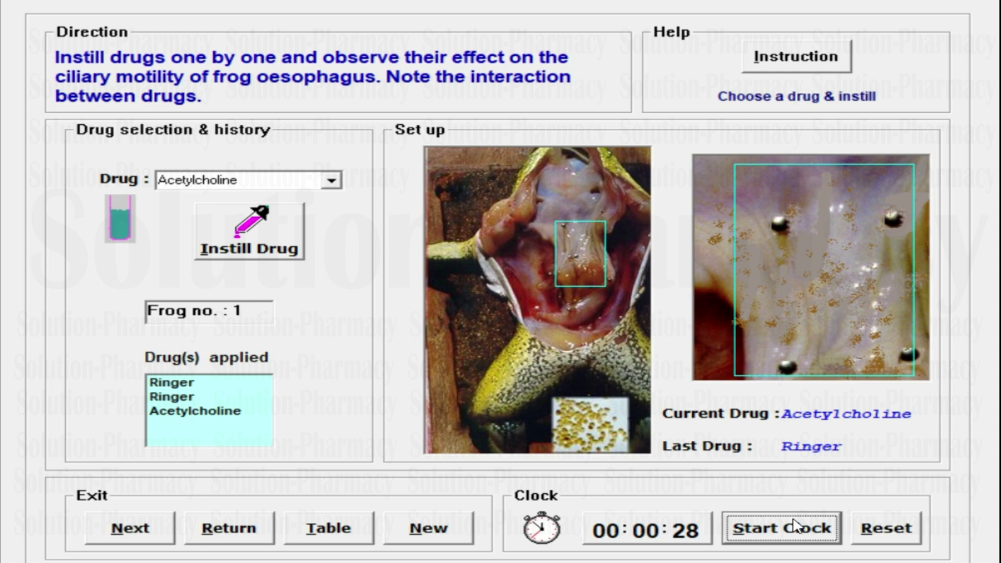
# Step: Reset the clock to zero and instil Physostigmine on the oesophagus
pyautogui.click(901, 530)
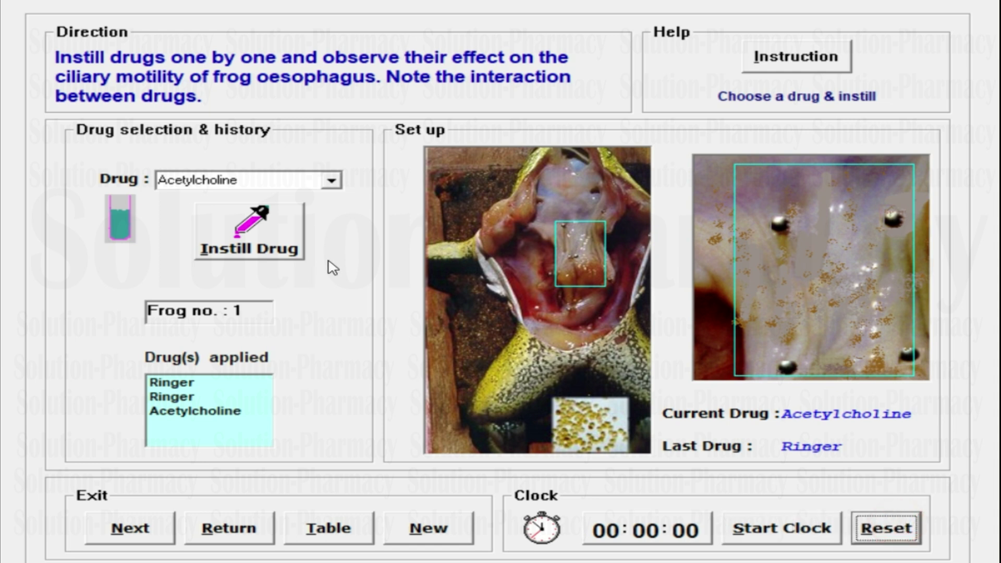
pyautogui.click(333, 177)
pyautogui.click(304, 225)
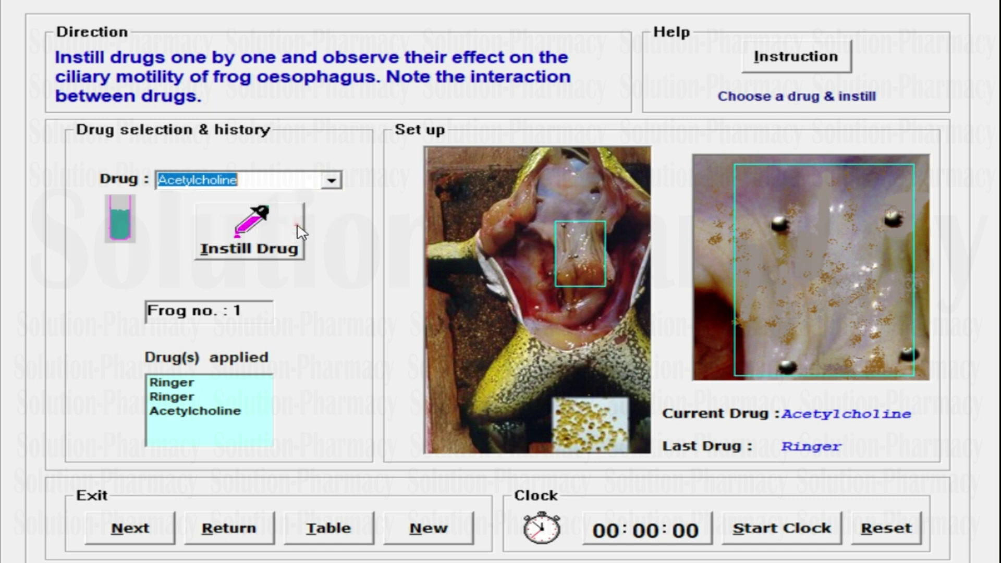
pyautogui.click(256, 243)
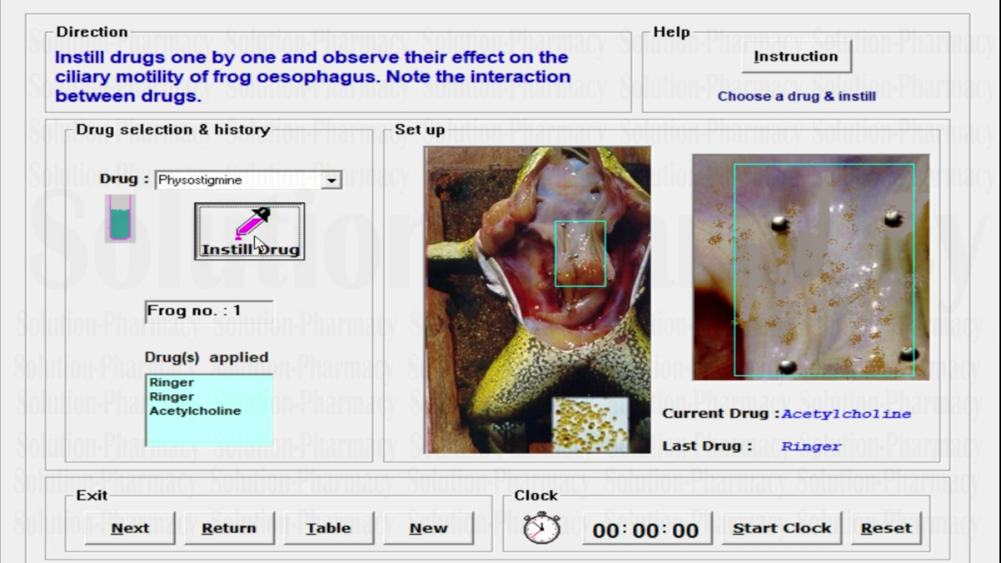
# Step: Time a seed's travel along the oesophagus at 00:00:19, then reset the clock to 00:00:00
pyautogui.click(579, 428)
pyautogui.moveTo(583, 427); pyautogui.dragTo(581, 224)
pyautogui.click(789, 531)
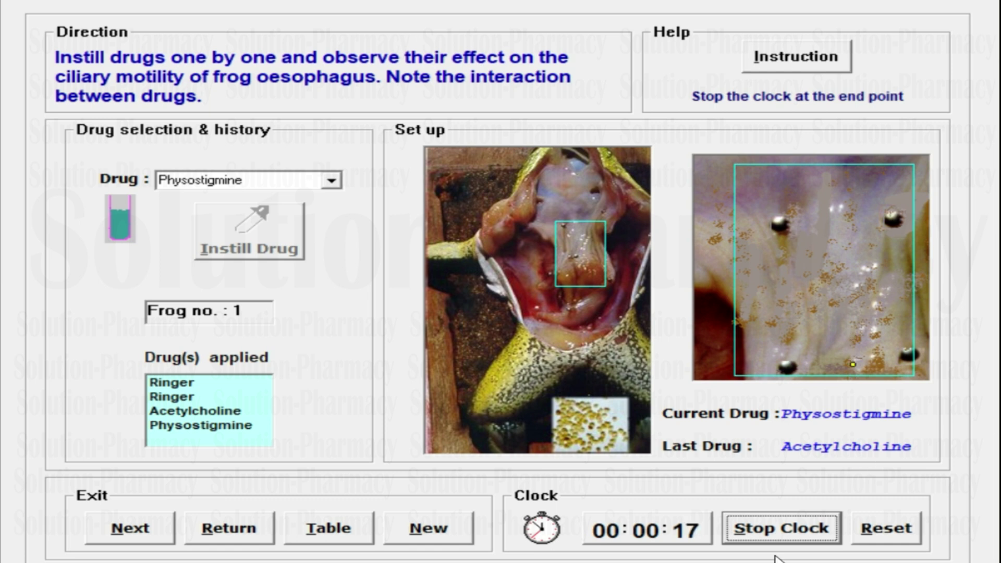
pyautogui.click(756, 542)
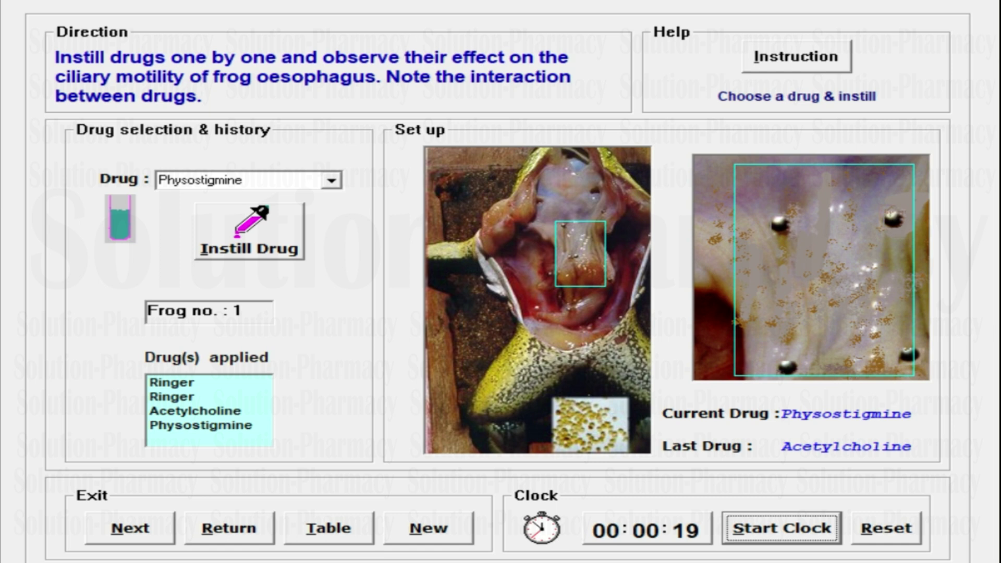
pyautogui.click(887, 533)
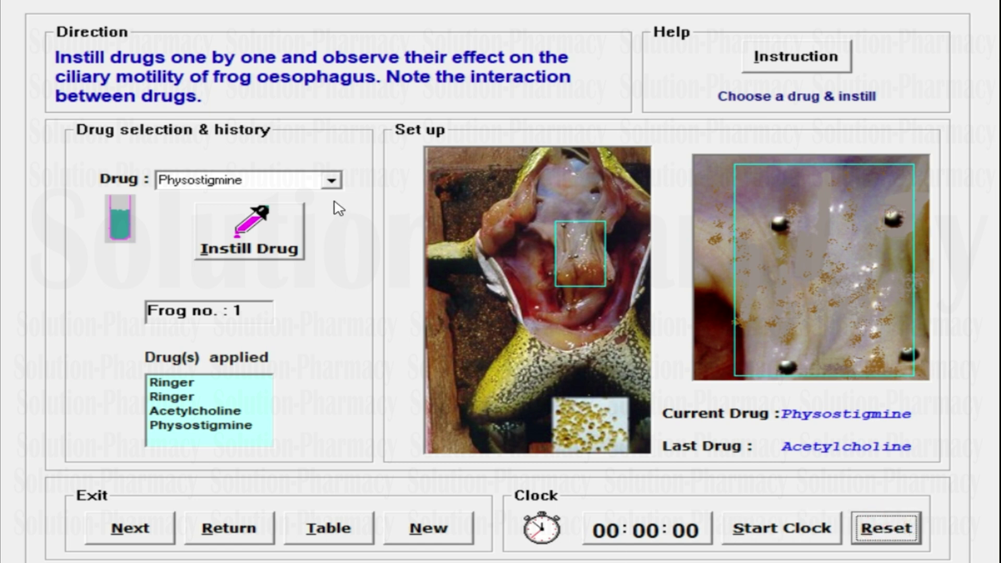
# Step: Select Atropine from the Drug list and instil it on the oesophagus
pyautogui.click(339, 181)
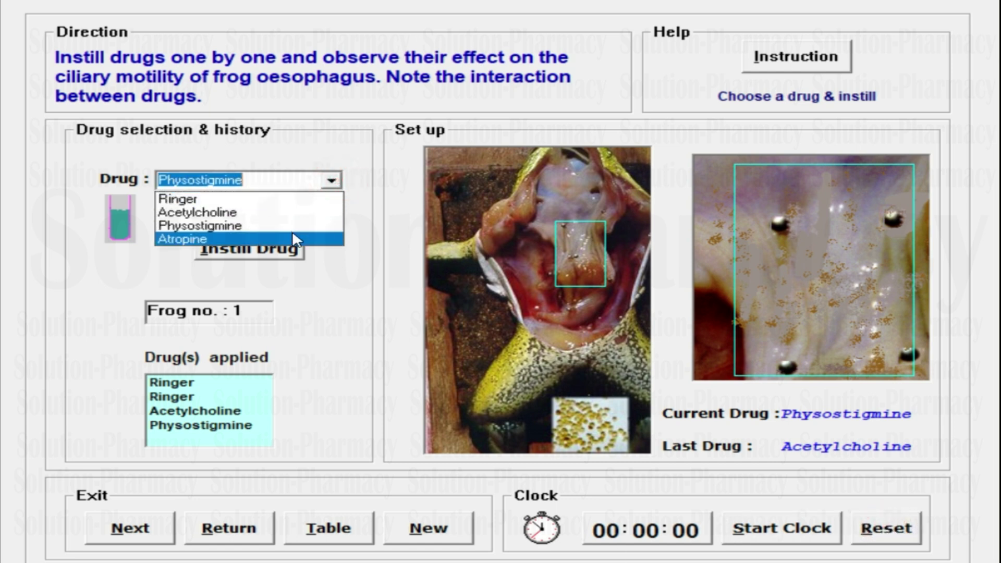
pyautogui.click(292, 231)
pyautogui.click(292, 230)
# Step: Drag a seed from the dish onto the oesophagus and start the clock
pyautogui.click(590, 424)
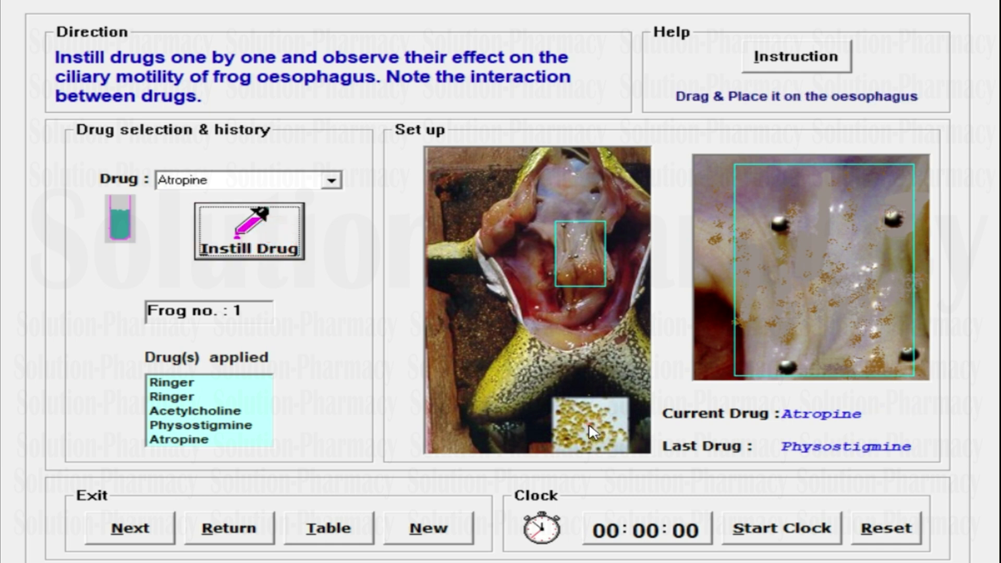
pyautogui.moveTo(587, 426); pyautogui.dragTo(584, 230)
pyautogui.click(793, 528)
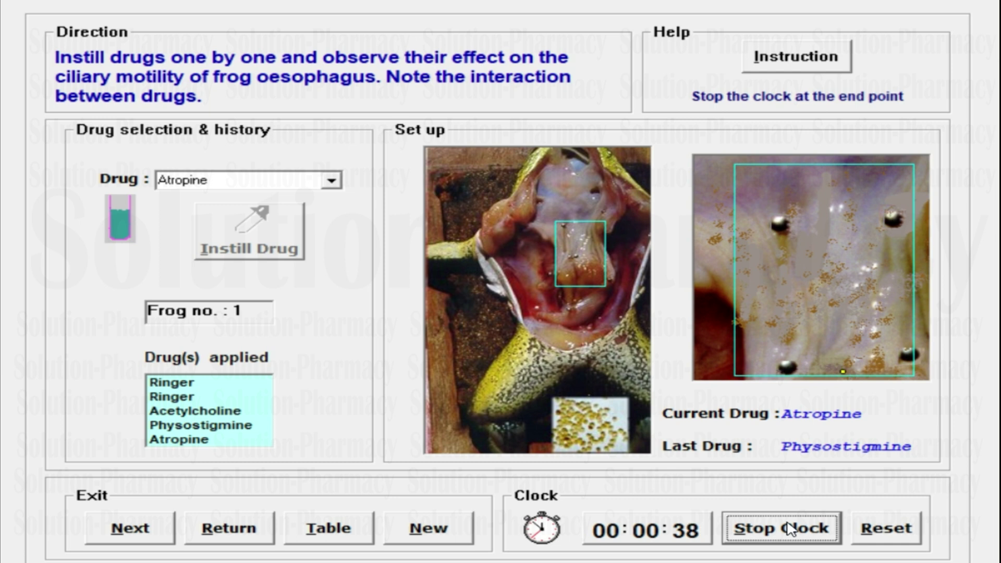
# Step: Stop the clock at 00:00:40 as the Atropine seed reaches the end point
pyautogui.click(774, 529)
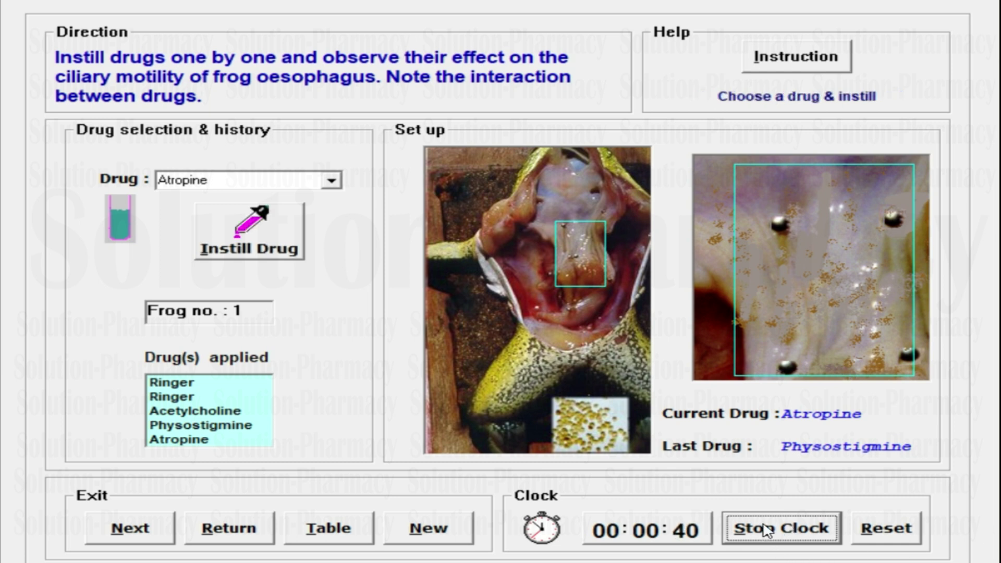